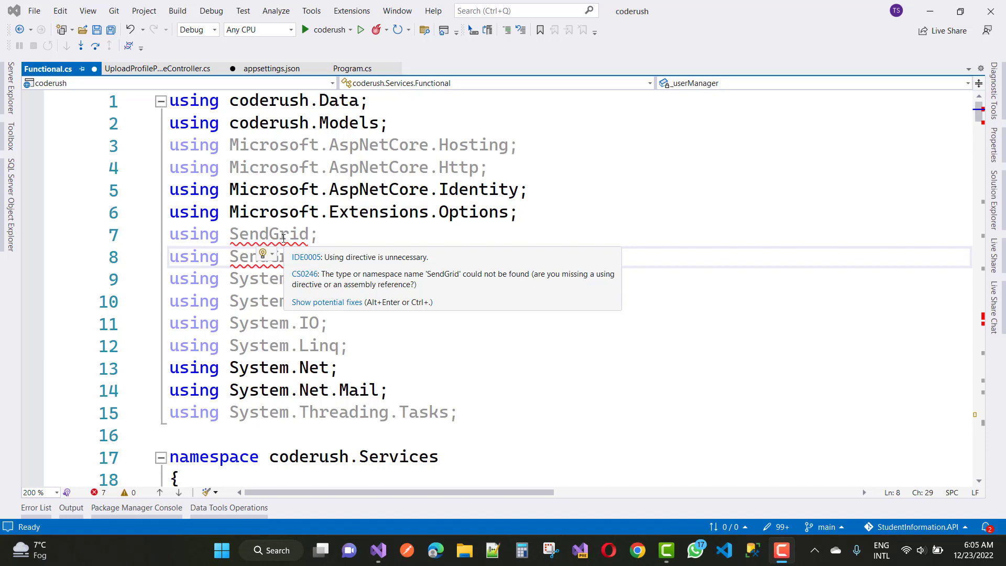
Dismiss the SendGrid quick-fix suggestions and open NuGet package management for coderush.
{"action": "left_click", "coordinate": [314, 303]}
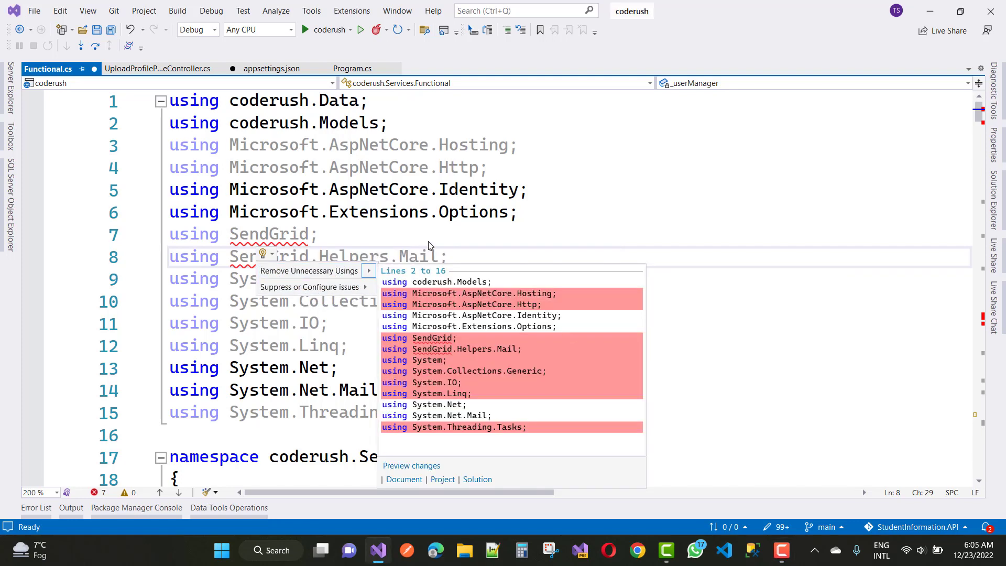
{"action": "left_click", "coordinate": [318, 233]}
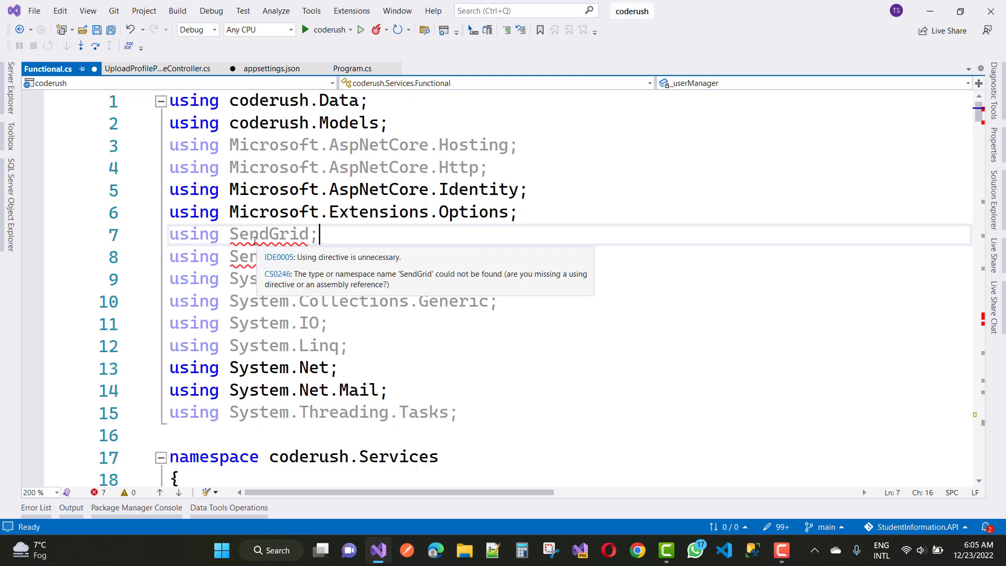
{"action": "mouse_move", "coordinate": [269, 234]}
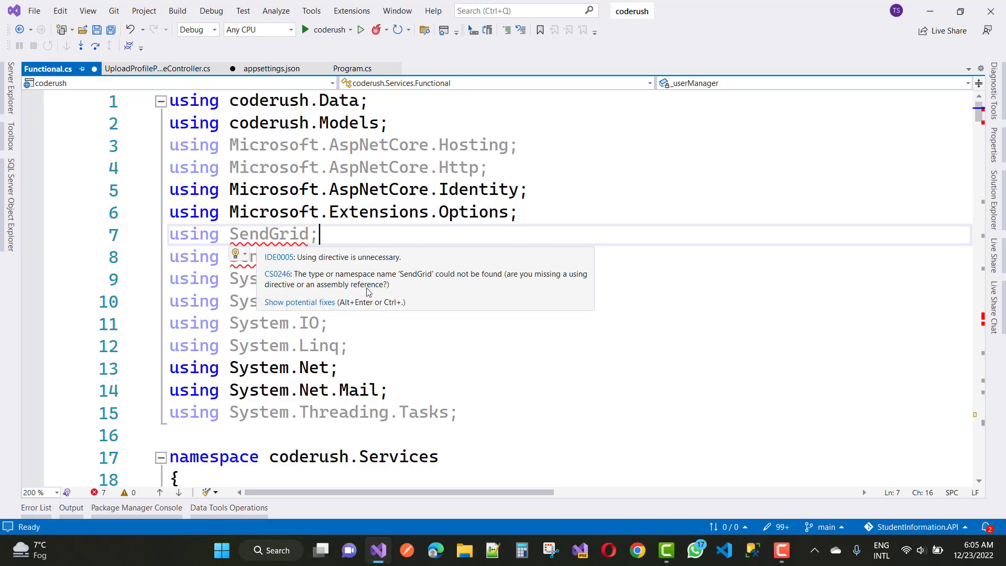
{"action": "scroll", "coordinate": [409, 318], "scroll_direction": "down", "scroll_amount": 6}
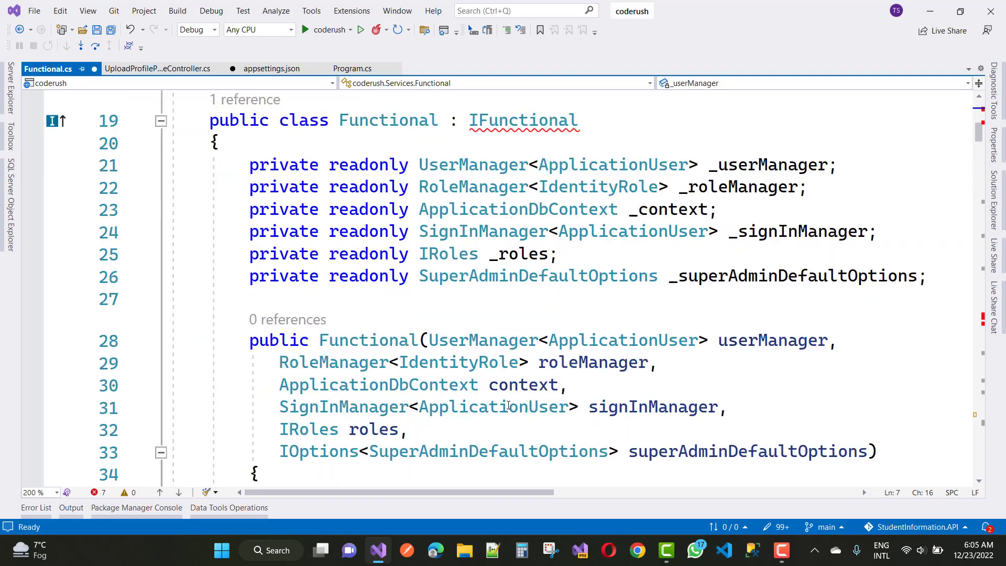
{"action": "scroll", "coordinate": [509, 406], "scroll_direction": "down", "scroll_amount": 4}
{"action": "scroll", "coordinate": [509, 407], "scroll_direction": "down", "scroll_amount": 3}
{"action": "scroll", "coordinate": [509, 406], "scroll_direction": "down", "scroll_amount": 4}
{"action": "scroll", "coordinate": [508, 406], "scroll_direction": "down", "scroll_amount": 8}
{"action": "scroll", "coordinate": [508, 406], "scroll_direction": "down", "scroll_amount": 8}
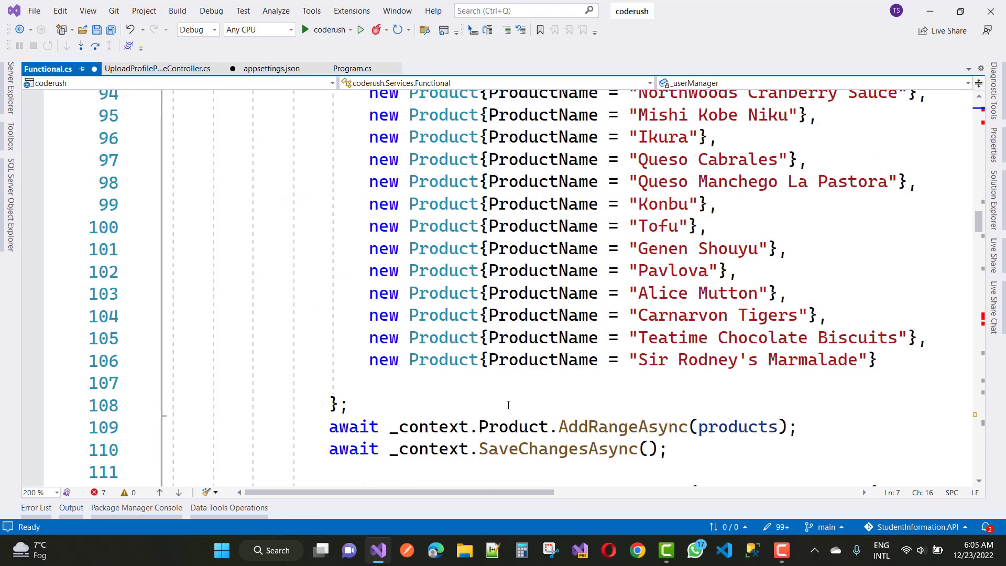
{"action": "scroll", "coordinate": [508, 406], "scroll_direction": "down", "scroll_amount": 6}
{"action": "scroll", "coordinate": [508, 406], "scroll_direction": "down", "scroll_amount": 11}
{"action": "scroll", "coordinate": [509, 406], "scroll_direction": "down", "scroll_amount": 5}
{"action": "scroll", "coordinate": [508, 407], "scroll_direction": "down", "scroll_amount": 6}
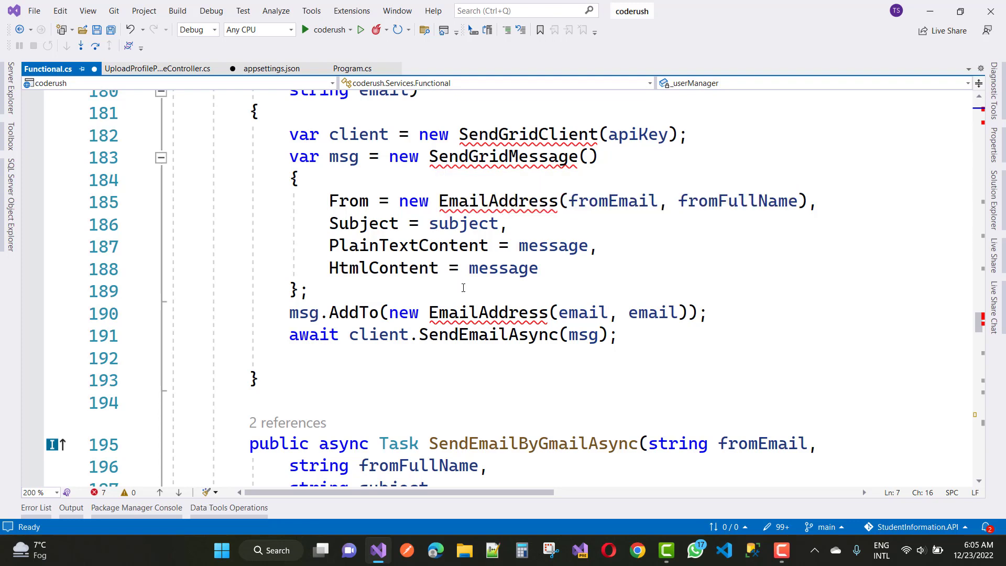
{"action": "left_click", "coordinate": [992, 208]}
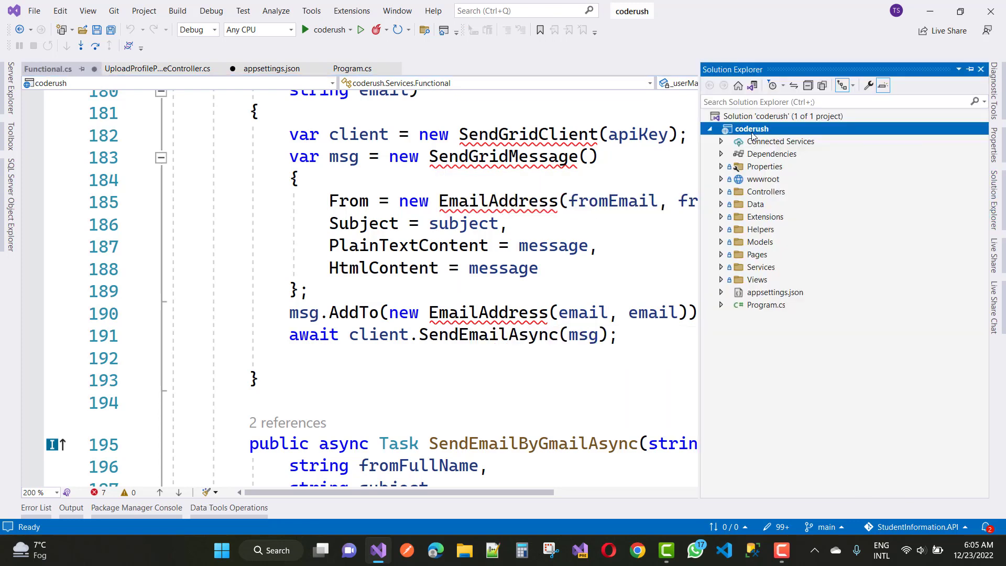
{"action": "right_click", "coordinate": [751, 128]}
{"action": "left_click", "coordinate": [640, 260]}
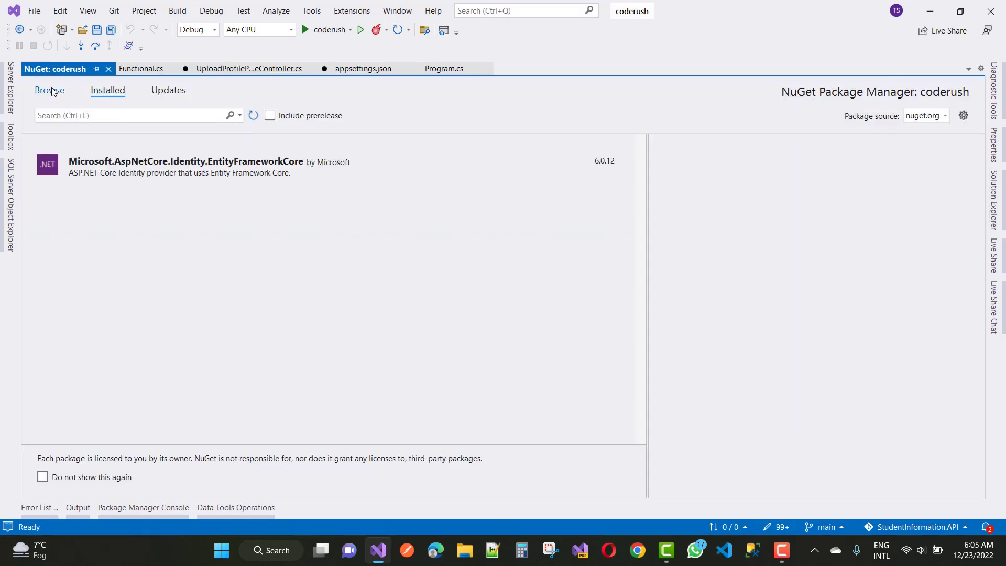
Search online NuGet packages for 'sendgrid', removing a stray space from the term.
{"action": "left_click", "coordinate": [49, 90]}
{"action": "left_click", "coordinate": [61, 115]}
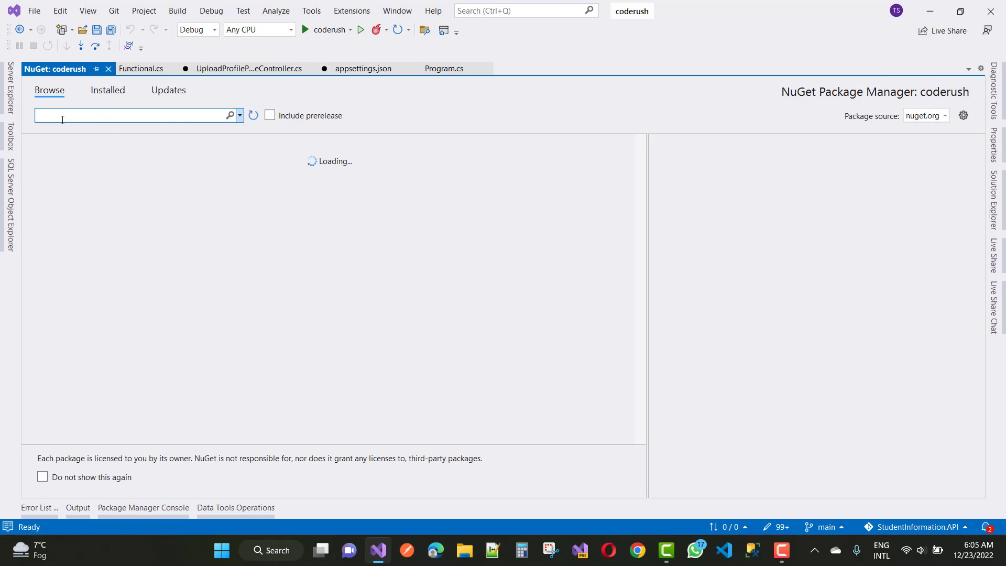
{"action": "type", "text": "send grid"}
{"action": "left_click", "coordinate": [58, 115]}
{"action": "key", "text": "BackSpace"}
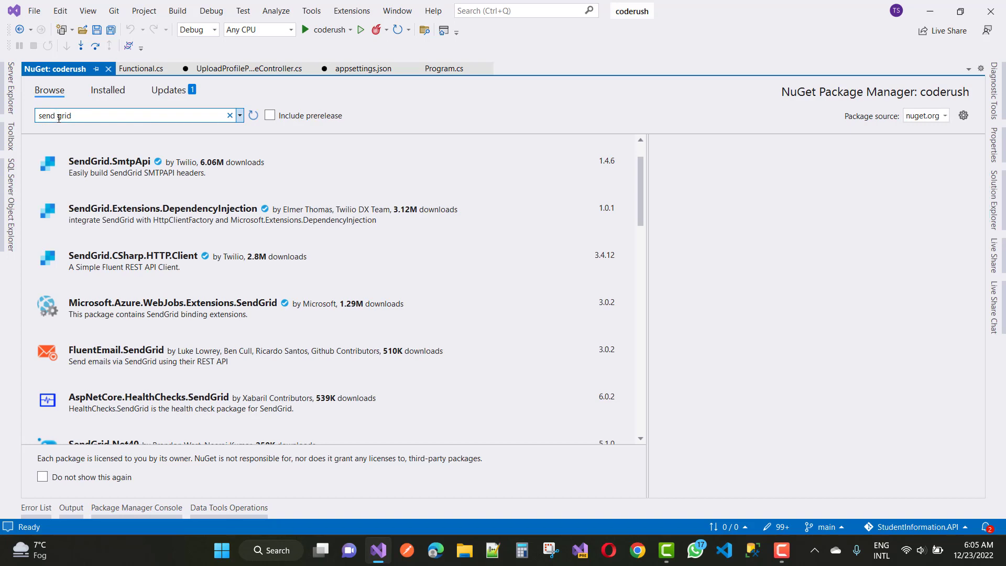
{"action": "key", "text": "BackSpace"}
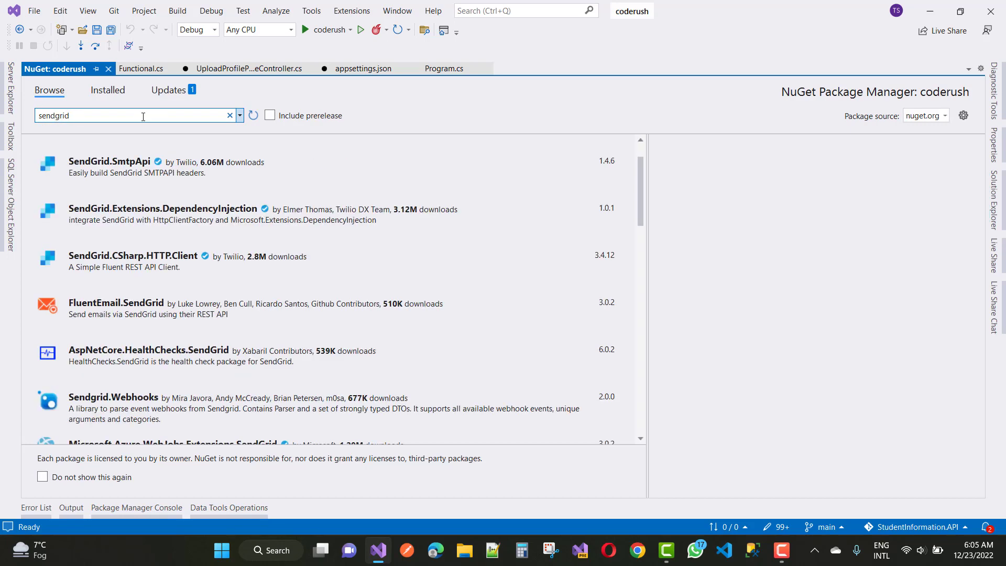
{"action": "left_click", "coordinate": [236, 234]}
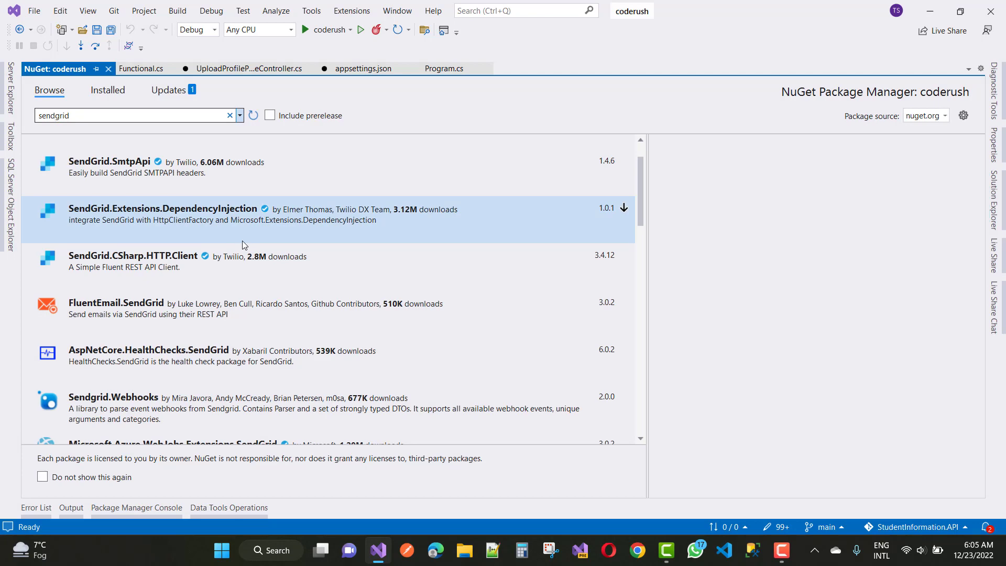
Install SendGrid 9.28.1 into coderush and close the Error List that appears.
{"action": "left_click", "coordinate": [394, 306]}
{"action": "scroll", "coordinate": [395, 306], "scroll_direction": "up", "scroll_amount": 1}
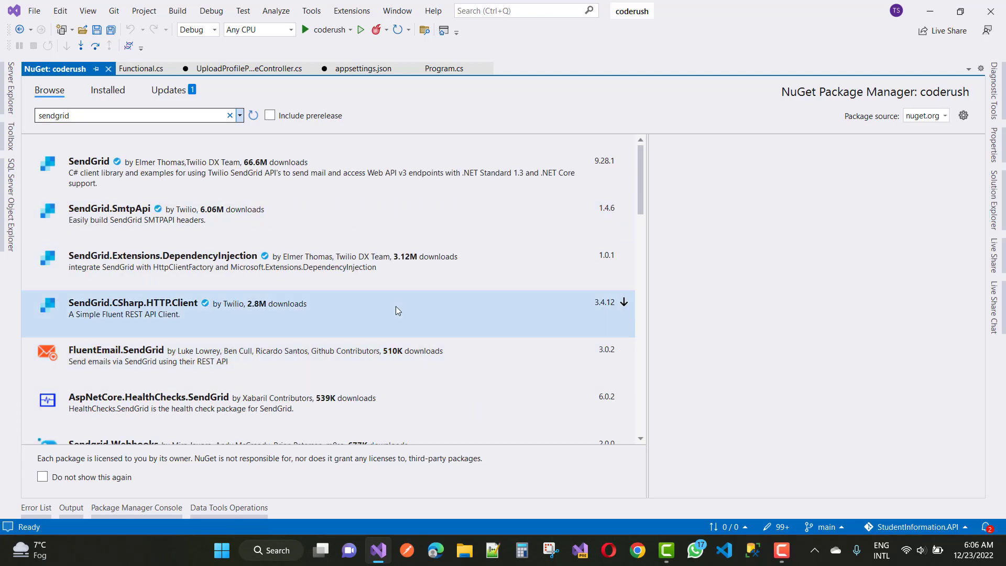
{"action": "left_click", "coordinate": [137, 177]}
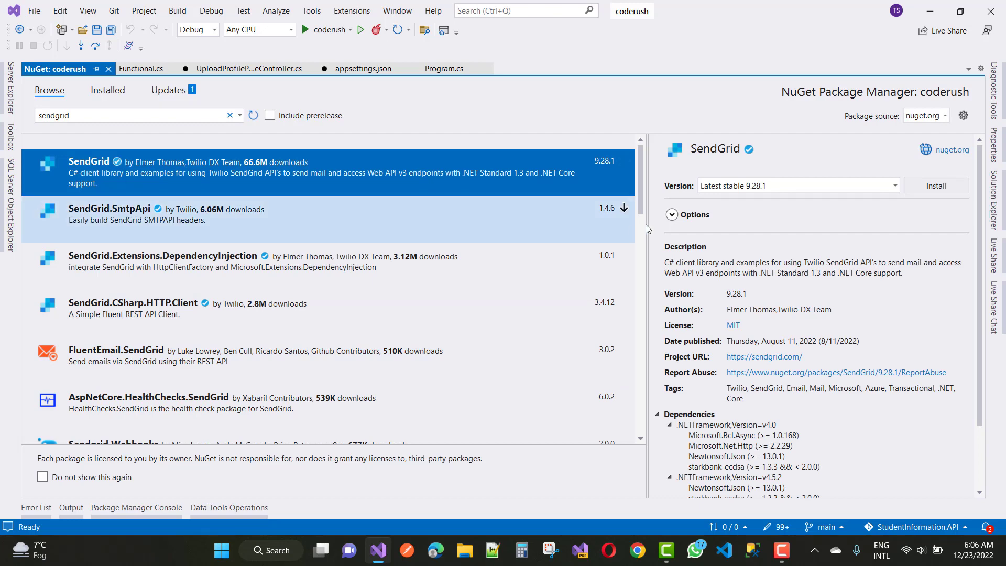
{"action": "left_click", "coordinate": [936, 187]}
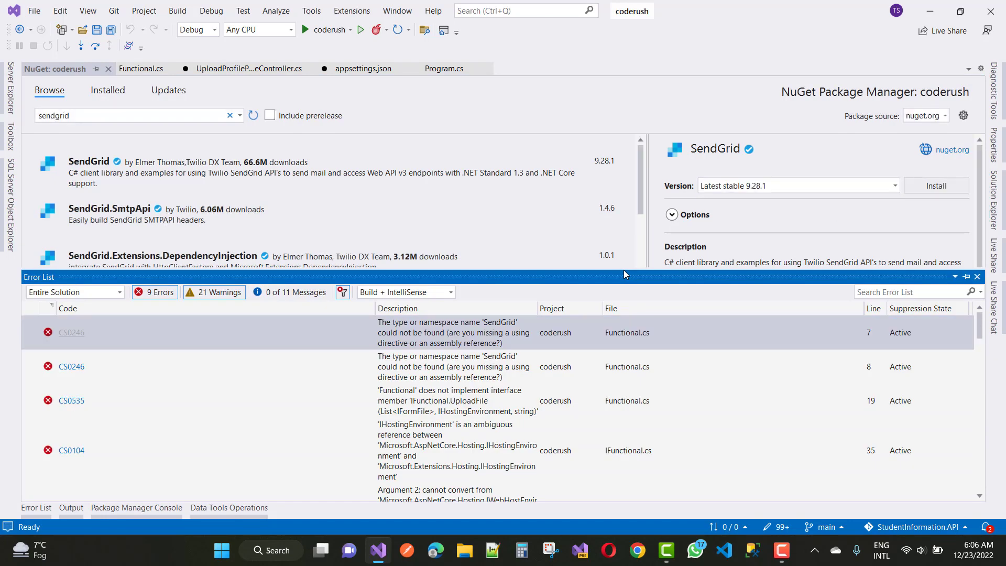
{"action": "left_click", "coordinate": [432, 109]}
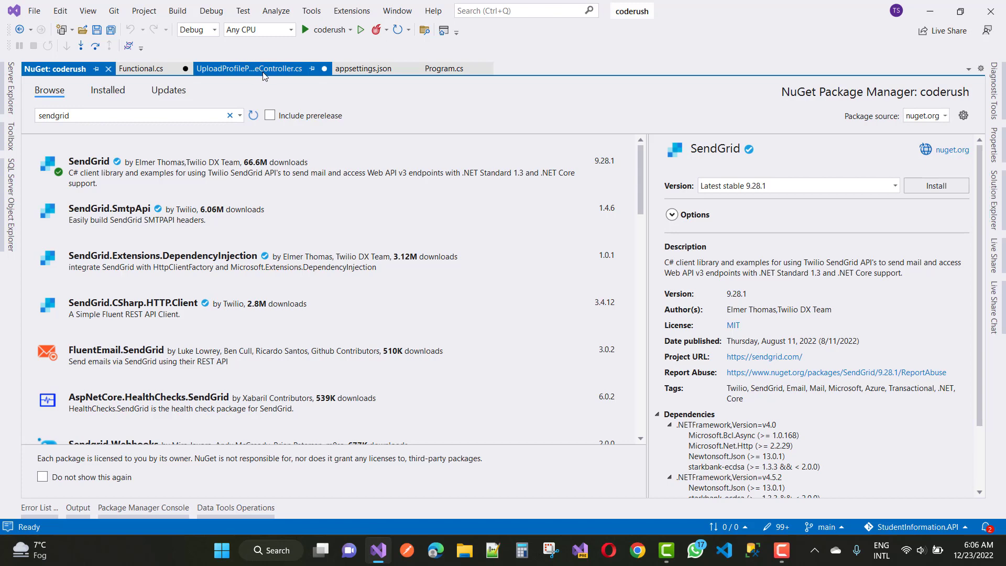
Switch through UploadProfilePictureController back to Functional.cs to confirm the SendGrid errors cleared.
{"action": "left_click", "coordinate": [248, 68]}
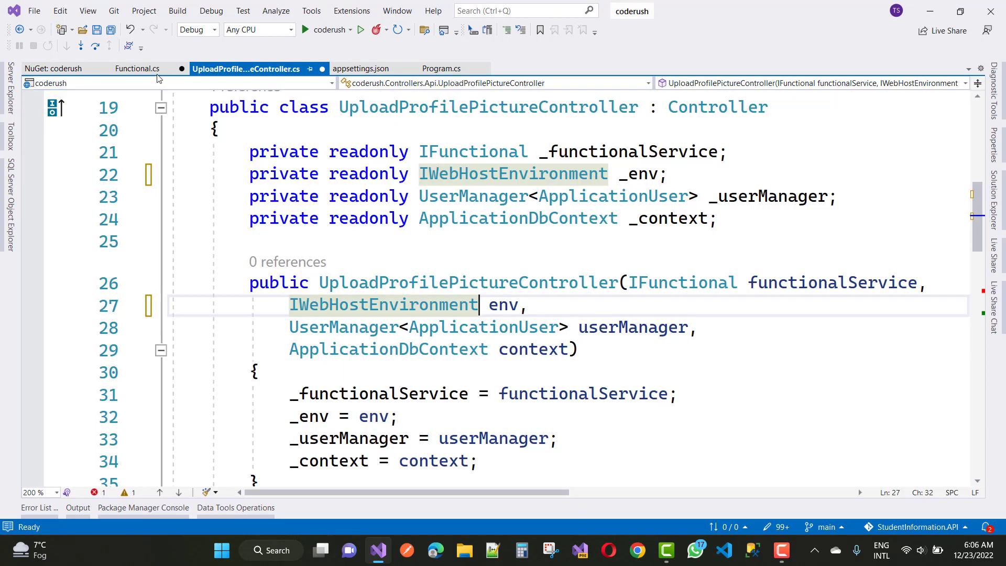
{"action": "left_click", "coordinate": [137, 69]}
{"action": "scroll", "coordinate": [413, 259], "scroll_direction": "up", "scroll_amount": 3}
{"action": "scroll", "coordinate": [413, 260], "scroll_direction": "up", "scroll_amount": 10}
{"action": "scroll", "coordinate": [413, 259], "scroll_direction": "up", "scroll_amount": 10}
{"action": "scroll", "coordinate": [412, 260], "scroll_direction": "up", "scroll_amount": 10}
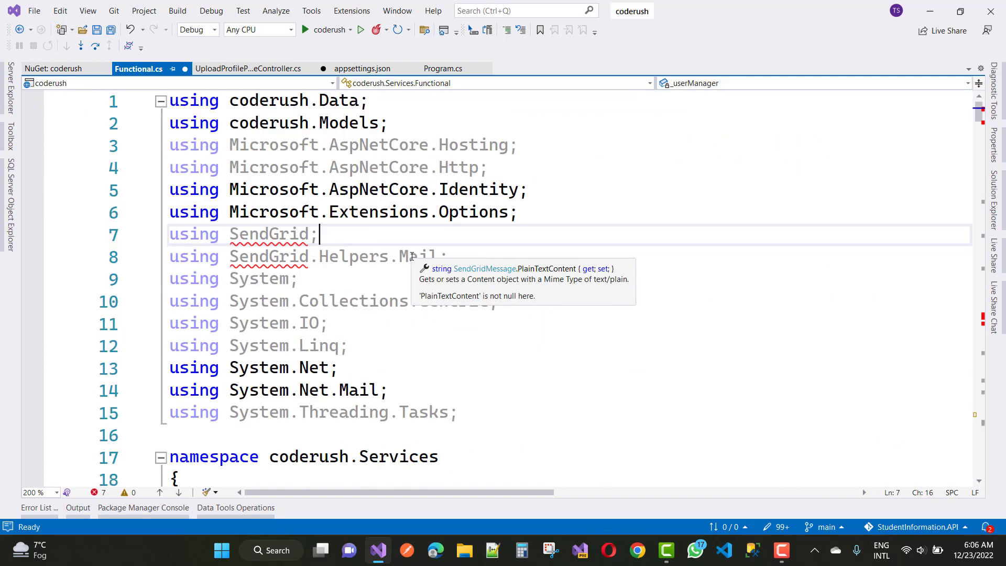
{"action": "scroll", "coordinate": [412, 259], "scroll_direction": "down", "scroll_amount": 8}
{"action": "scroll", "coordinate": [413, 259], "scroll_direction": "down", "scroll_amount": 6}
{"action": "scroll", "coordinate": [424, 374], "scroll_direction": "up", "scroll_amount": 5}
{"action": "scroll", "coordinate": [424, 373], "scroll_direction": "up", "scroll_amount": 3}
{"action": "scroll", "coordinate": [424, 372], "scroll_direction": "down", "scroll_amount": 10}
{"action": "scroll", "coordinate": [424, 371], "scroll_direction": "down", "scroll_amount": 7}
{"action": "scroll", "coordinate": [423, 372], "scroll_direction": "down", "scroll_amount": 12}
{"action": "scroll", "coordinate": [423, 371], "scroll_direction": "down", "scroll_amount": 4}
{"action": "scroll", "coordinate": [424, 371], "scroll_direction": "down", "scroll_amount": 8}
{"action": "scroll", "coordinate": [423, 371], "scroll_direction": "down", "scroll_amount": 5}
{"action": "scroll", "coordinate": [424, 372], "scroll_direction": "down", "scroll_amount": 3}
{"action": "scroll", "coordinate": [424, 372], "scroll_direction": "down", "scroll_amount": 5}
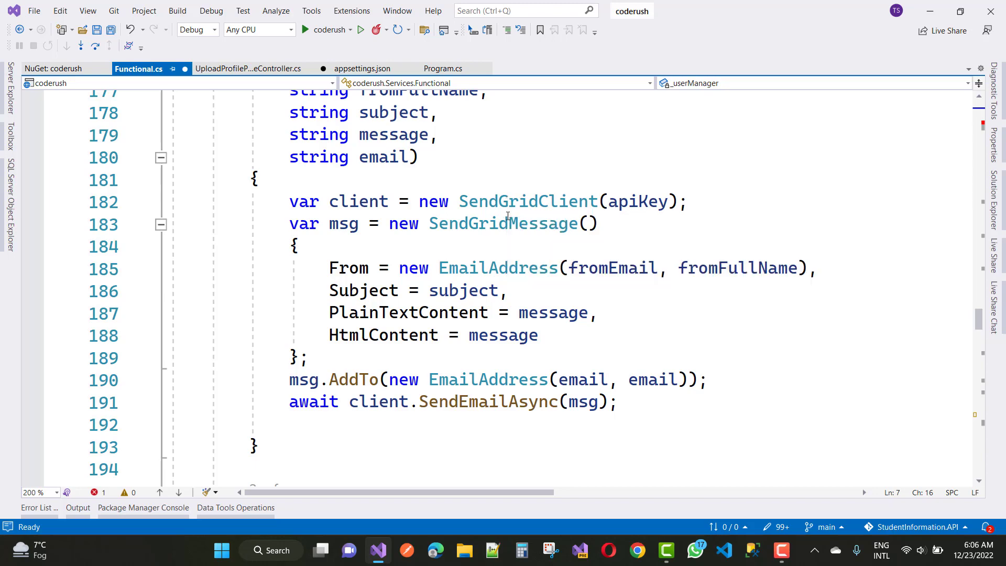
{"action": "scroll", "coordinate": [505, 195], "scroll_direction": "up", "scroll_amount": 8}
{"action": "scroll", "coordinate": [505, 194], "scroll_direction": "up", "scroll_amount": 15}
{"action": "scroll", "coordinate": [476, 196], "scroll_direction": "up", "scroll_amount": 5}
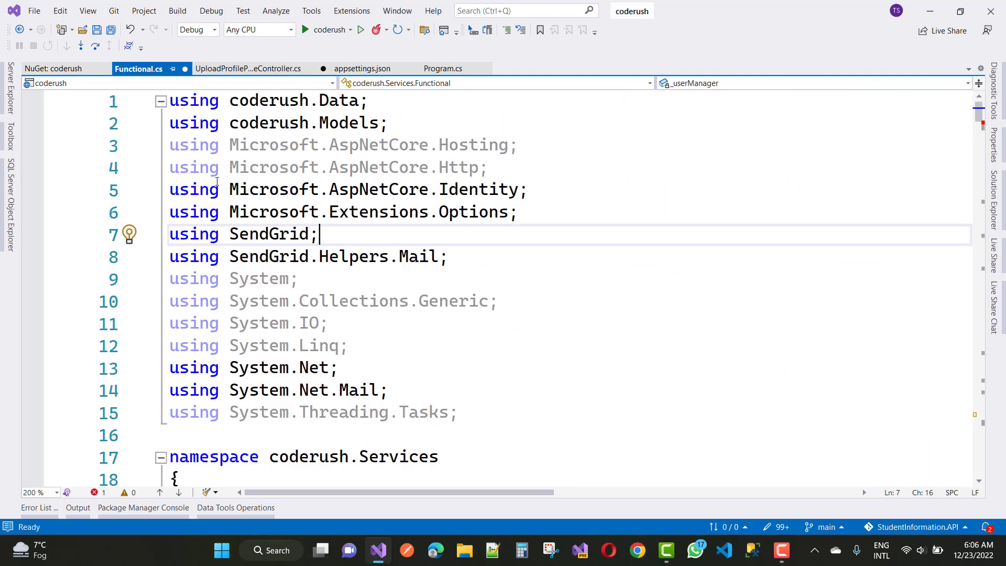
{"action": "scroll", "coordinate": [440, 287], "scroll_direction": "down", "scroll_amount": 14}
{"action": "scroll", "coordinate": [439, 287], "scroll_direction": "down", "scroll_amount": 13}
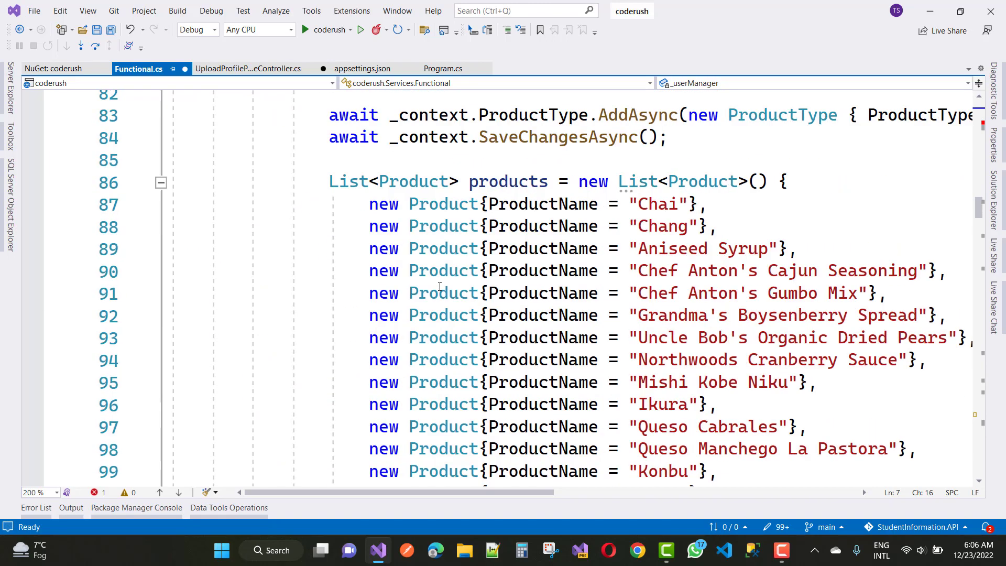
{"action": "scroll", "coordinate": [439, 287], "scroll_direction": "up", "scroll_amount": 7}
{"action": "scroll", "coordinate": [439, 287], "scroll_direction": "up", "scroll_amount": 3}
{"action": "scroll", "coordinate": [440, 287], "scroll_direction": "down", "scroll_amount": 16}
{"action": "scroll", "coordinate": [439, 287], "scroll_direction": "down", "scroll_amount": 20}
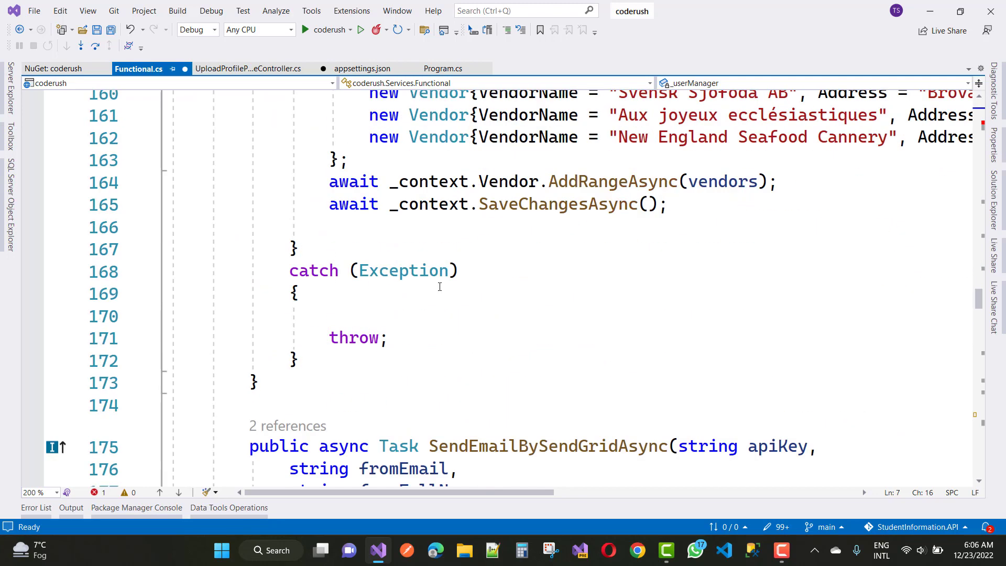
{"action": "scroll", "coordinate": [439, 287], "scroll_direction": "down", "scroll_amount": 12}
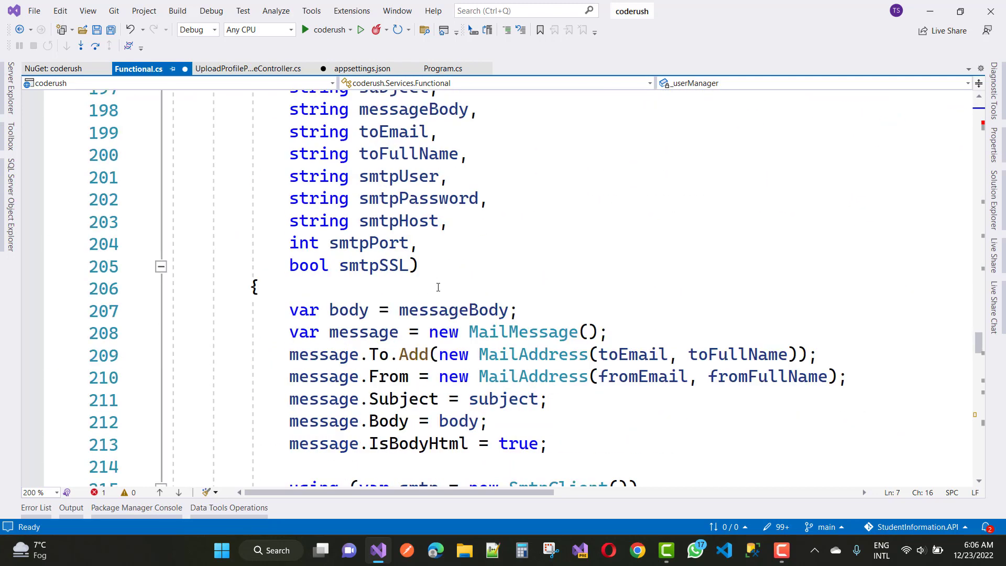